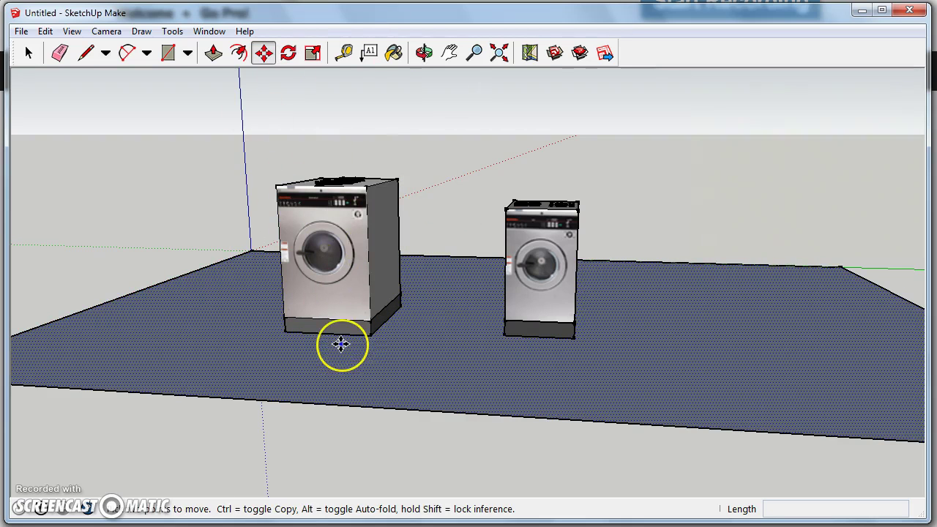
- Pan, orbit and zoom in to a close, low front view of the 20 lb and 60 lb washers
key(space)
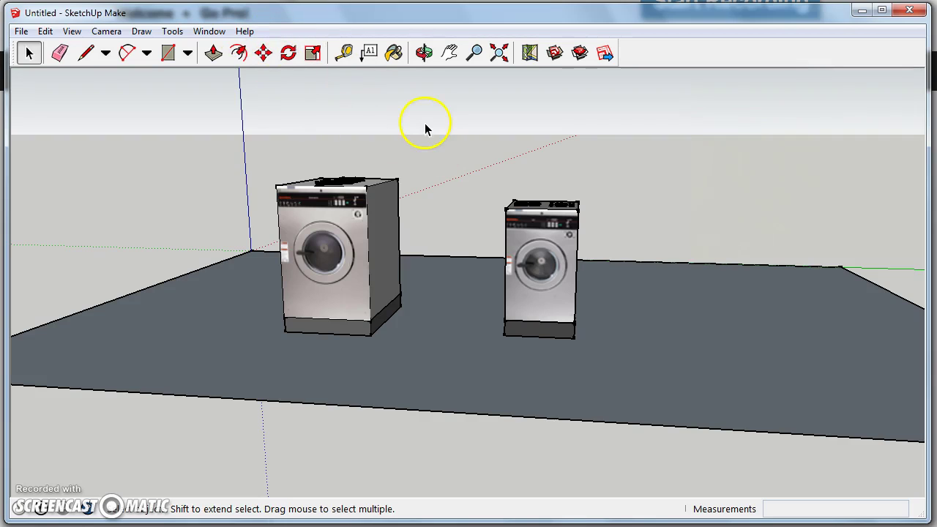
click(450, 53)
drag(467, 205, 374, 184)
click(424, 53)
drag(428, 136, 425, 227)
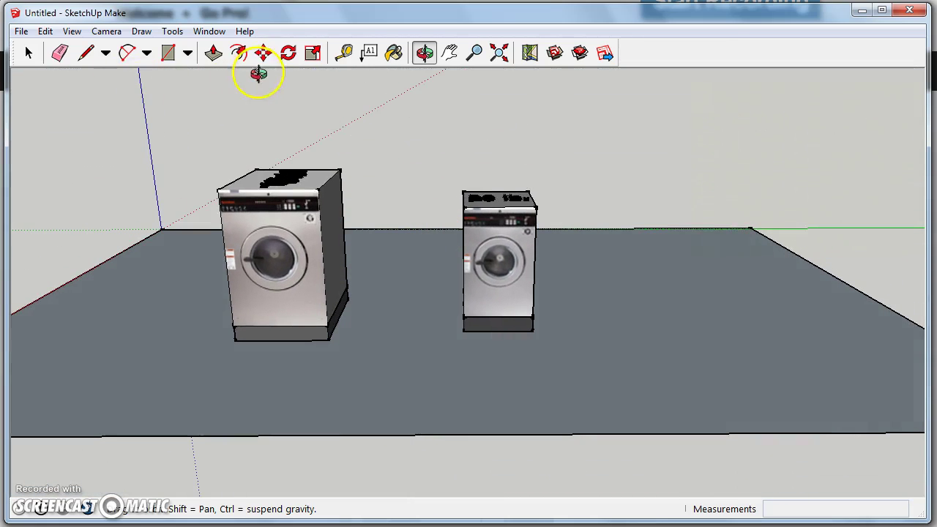
click(28, 54)
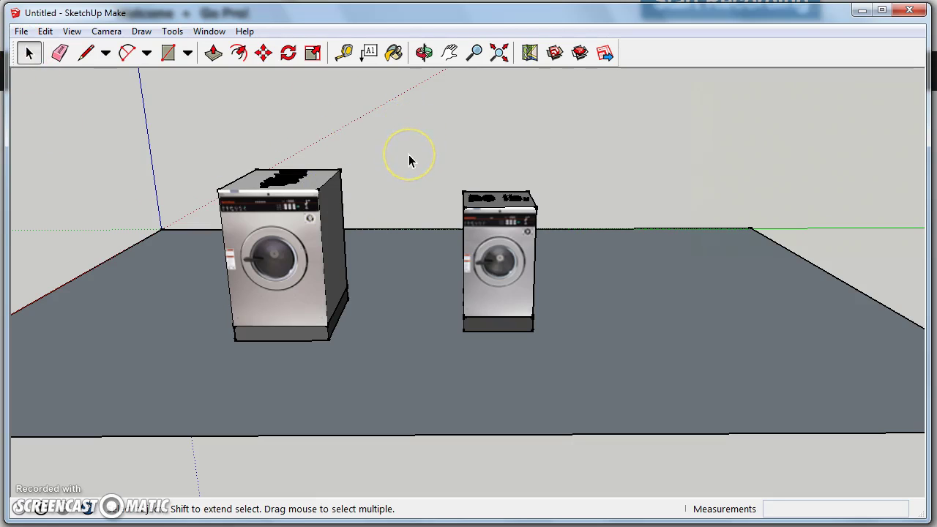
middle_drag(409, 161, 516, 310)
middle_drag(454, 175, 403, 312)
scroll(408, 368, up, 3)
- Select the 20 lb washer and move it by its bottom corner toward the larger washer
middle_drag(410, 372, 402, 256)
scroll(435, 256, up, 3)
scroll(437, 250, down, 3)
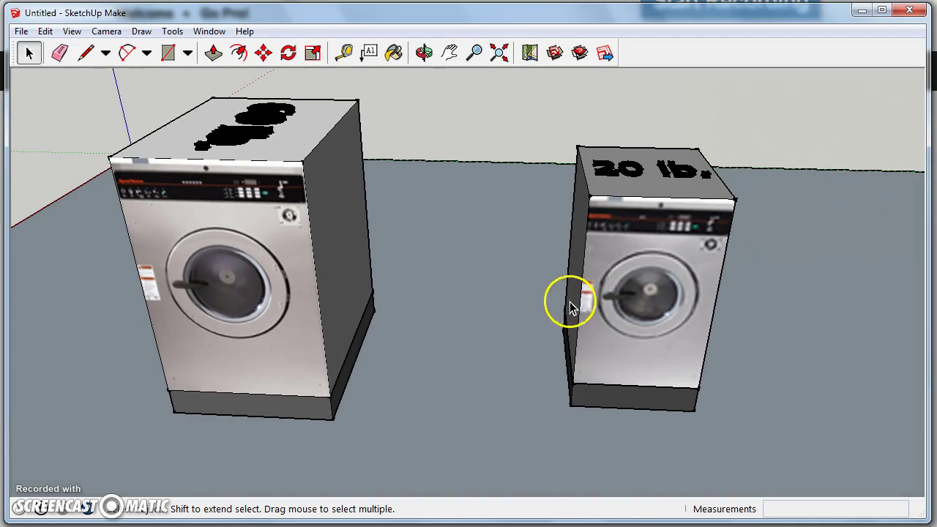
scroll(253, 194, up, 3)
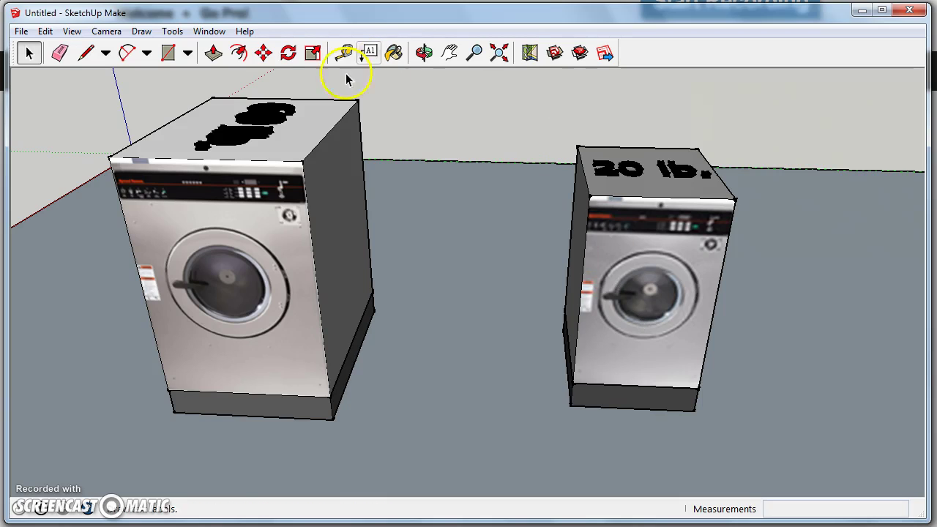
click(669, 291)
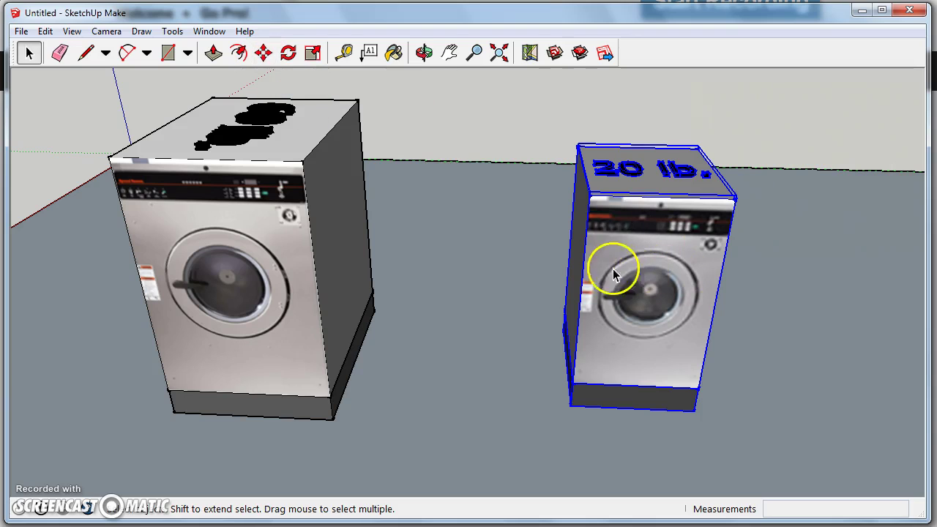
key(m)
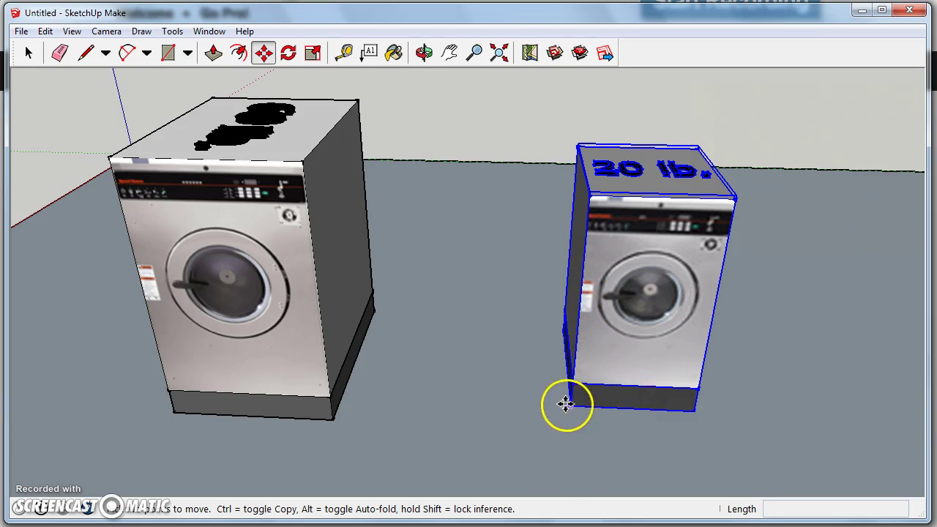
scroll(581, 420, up, 5)
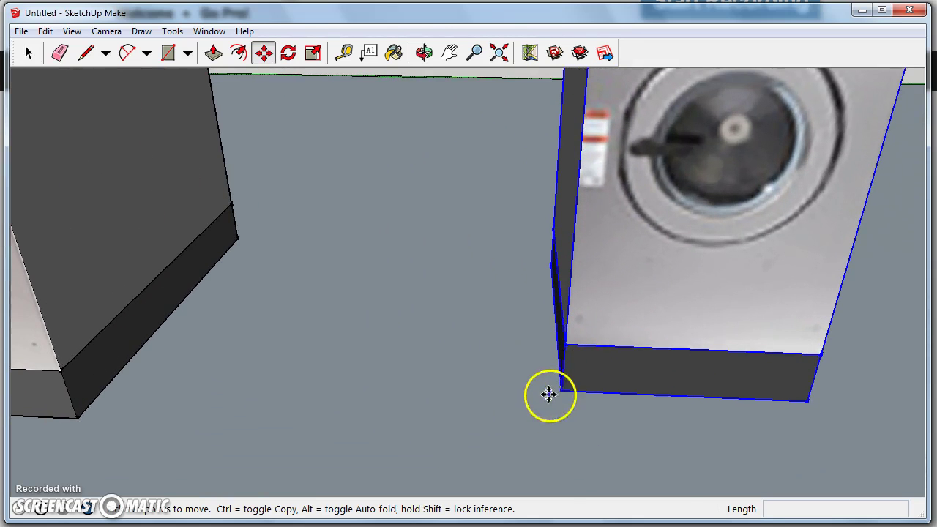
scroll(487, 282, down, 6)
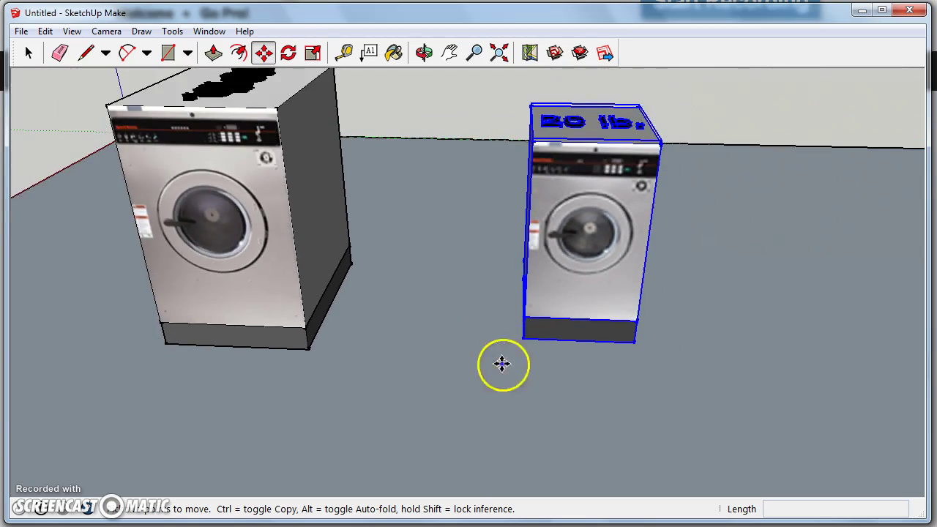
scroll(503, 367, up, 4)
scroll(495, 234, down, 4)
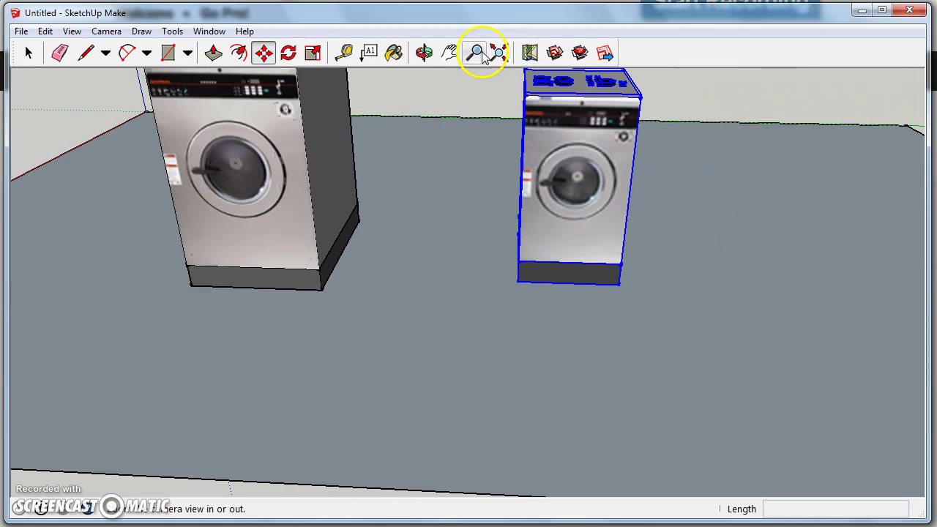
scroll(532, 258, up, 4)
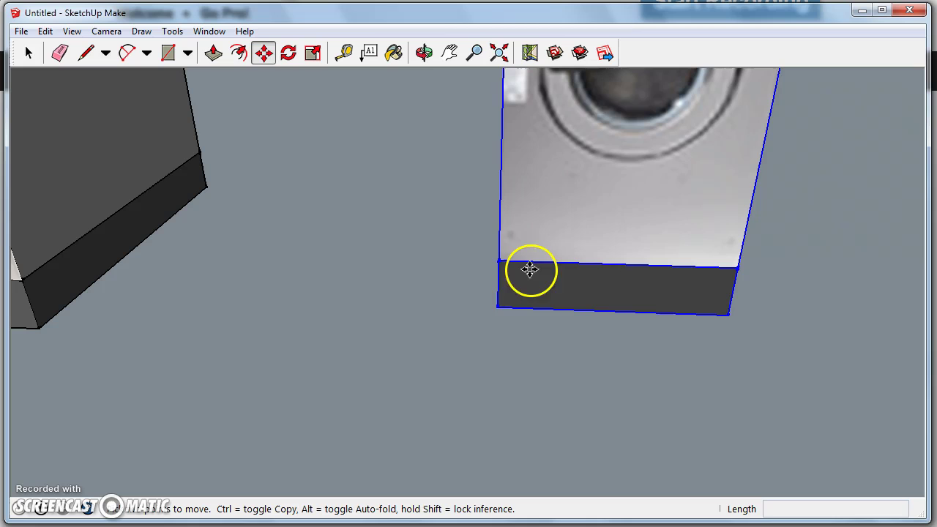
click(497, 308)
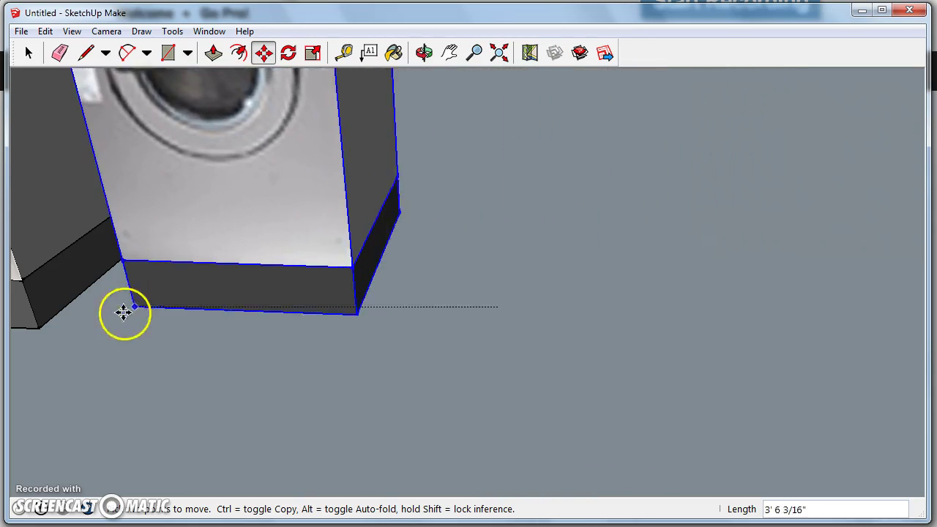
click(92, 326)
- Snap the 20 lb washer's bottom corner onto the larger washer's corner endpoint
middle_drag(92, 329, 446, 402)
scroll(512, 373, up, 4)
scroll(483, 364, up, 3)
middle_drag(320, 339, 532, 342)
click(565, 335)
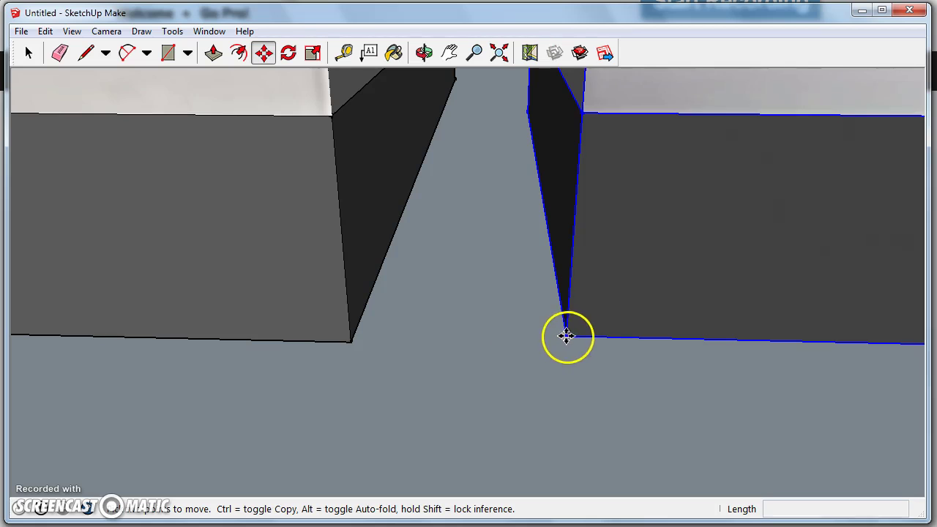
click(348, 340)
middle_drag(360, 383, 508, 344)
scroll(508, 345, down, 5)
scroll(490, 372, up, 8)
scroll(358, 385, down, 1)
middle_drag(358, 385, 504, 366)
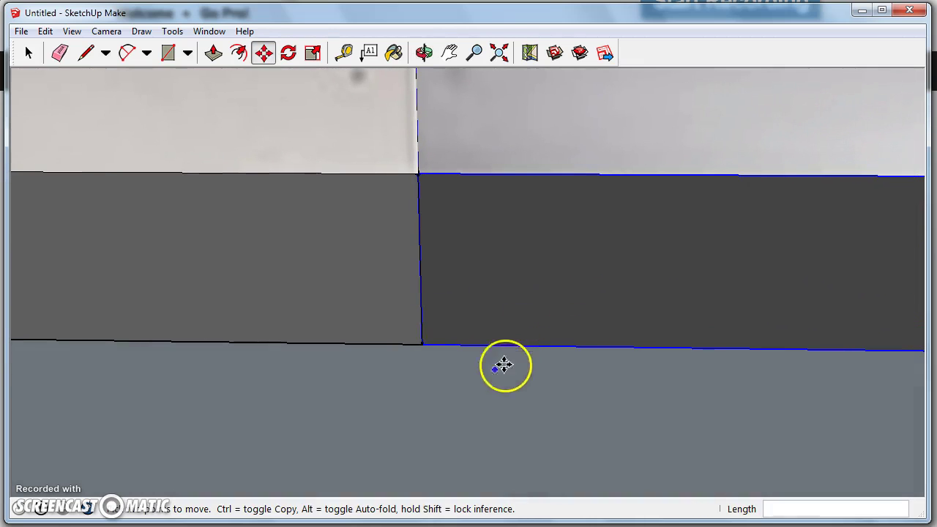
- Shift the 20 lb washer by a typed .25" distance relative to the 60 lb washer
click(423, 342)
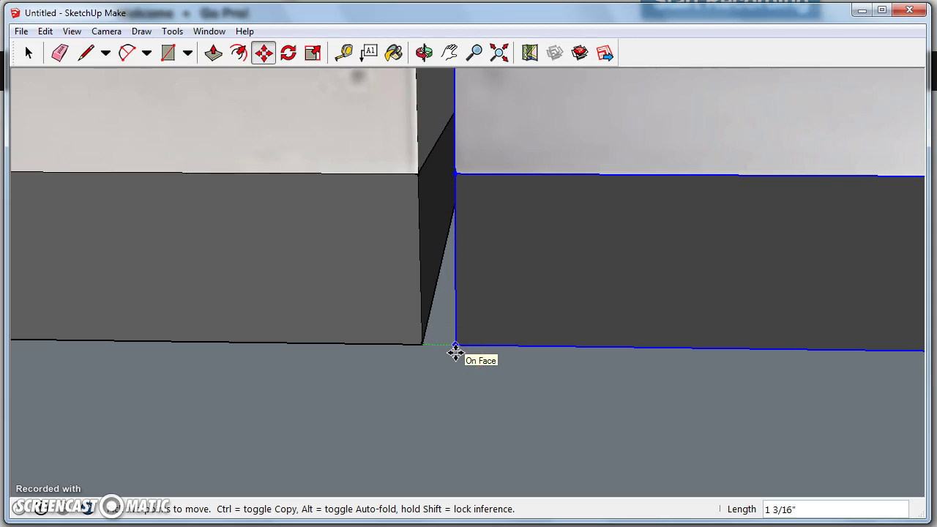
mouse_move(455, 352)
mouse_down()
mouse_move(425, 342)
mouse_move(442, 349)
mouse_up()
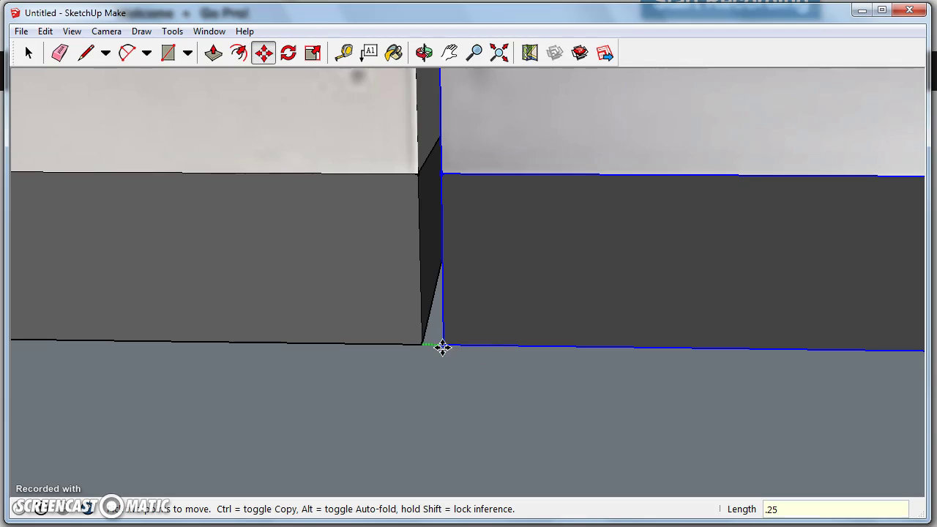
key(Return)
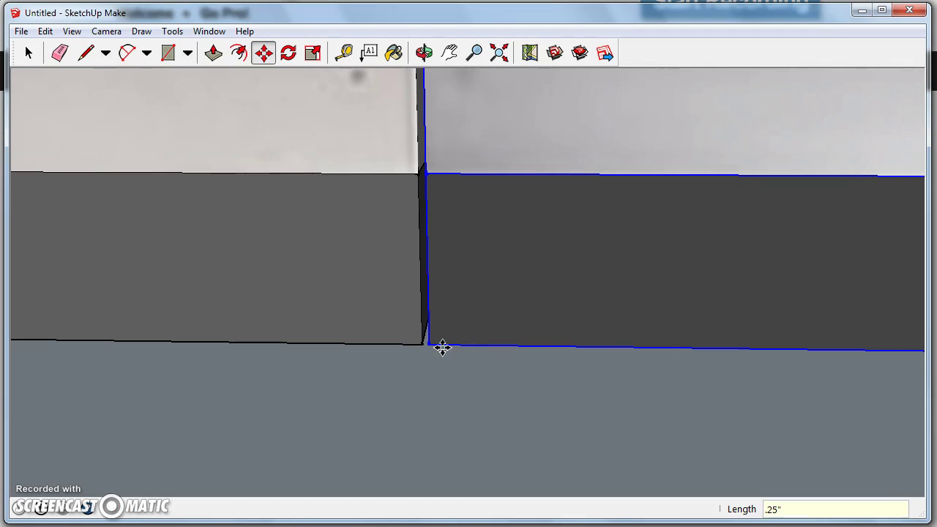
middle_drag(442, 348, 418, 392)
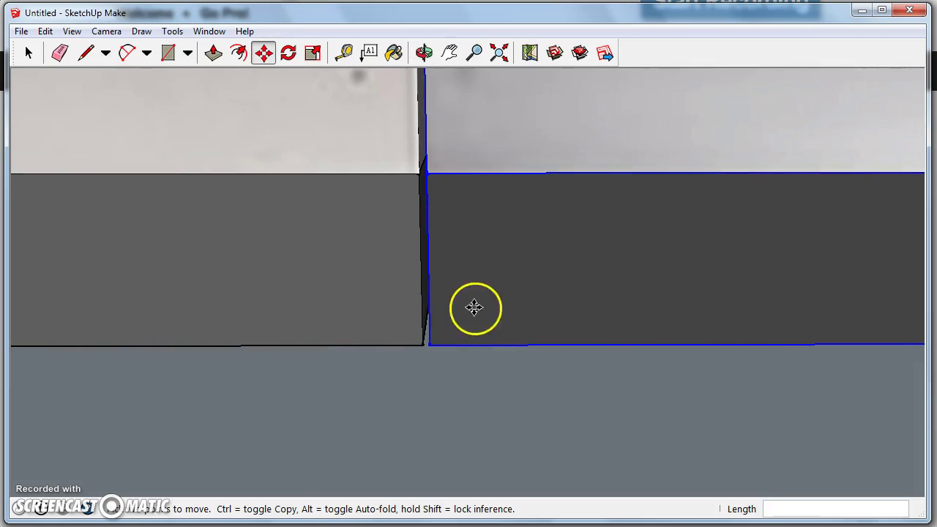
scroll(475, 306, down, 6)
middle_drag(471, 236, 404, 324)
scroll(604, 307, down, 5)
middle_drag(605, 307, 529, 293)
- Select both washers and move them together slightly on the floor
middle_drag(613, 297, 298, 172)
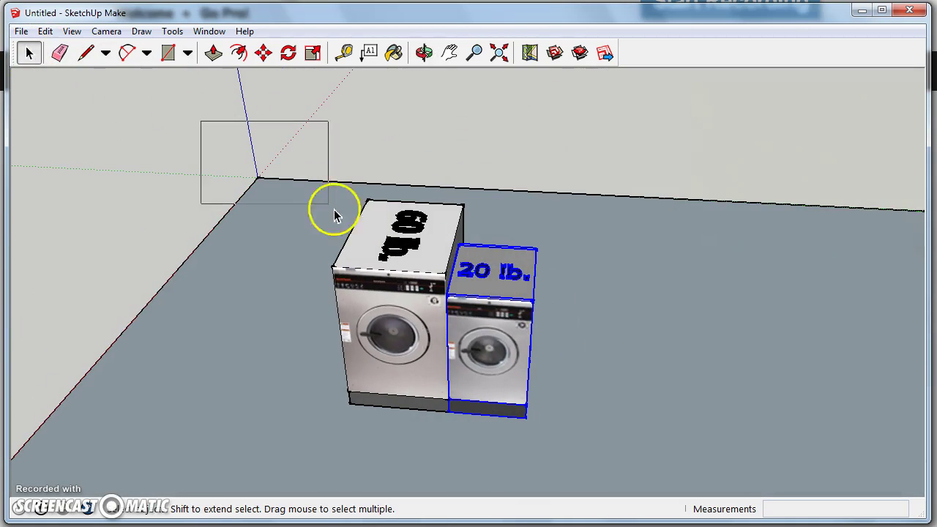
drag(366, 248, 667, 490)
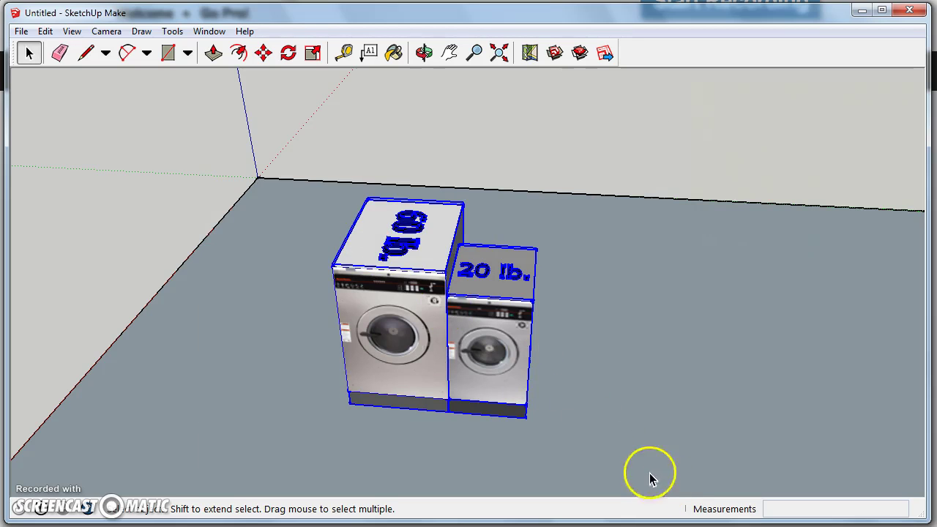
key(m)
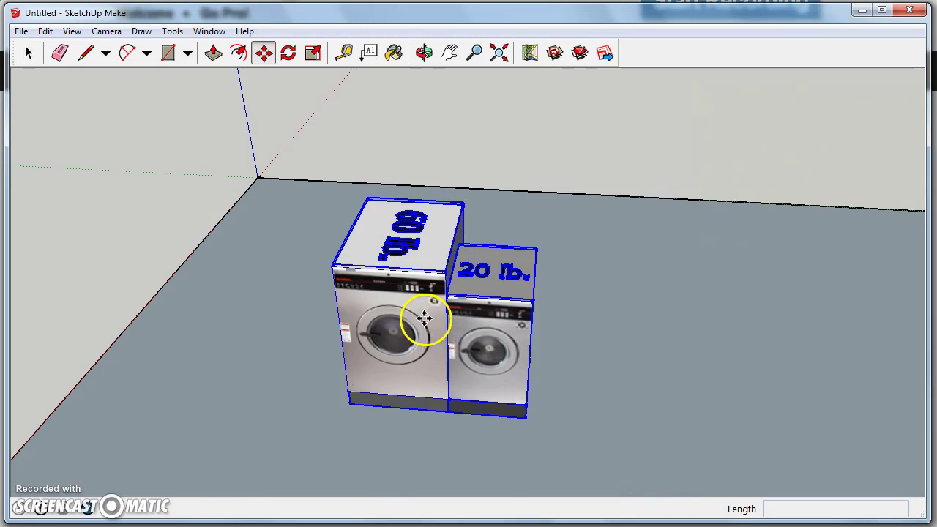
click(412, 282)
click(439, 277)
middle_drag(394, 230, 495, 334)
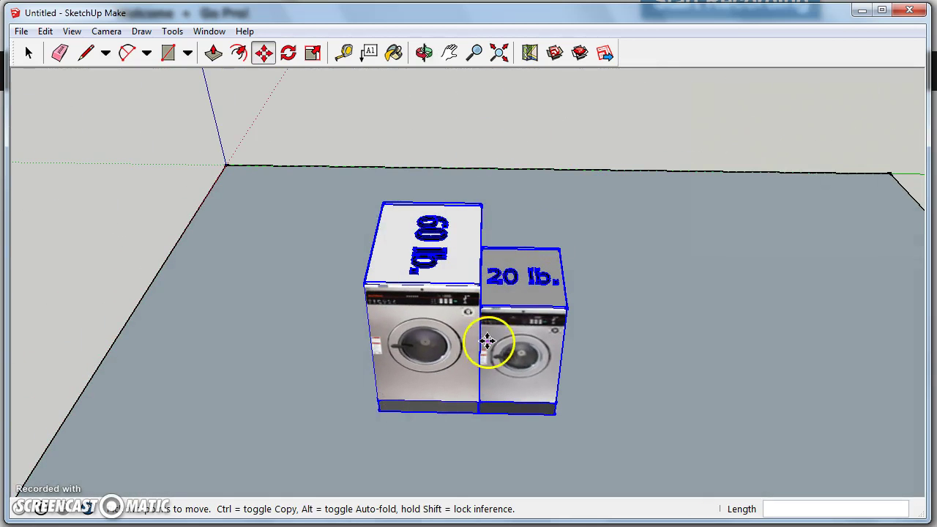
- Make a group of the two washers and rotate the group on the floor
right_click(456, 277)
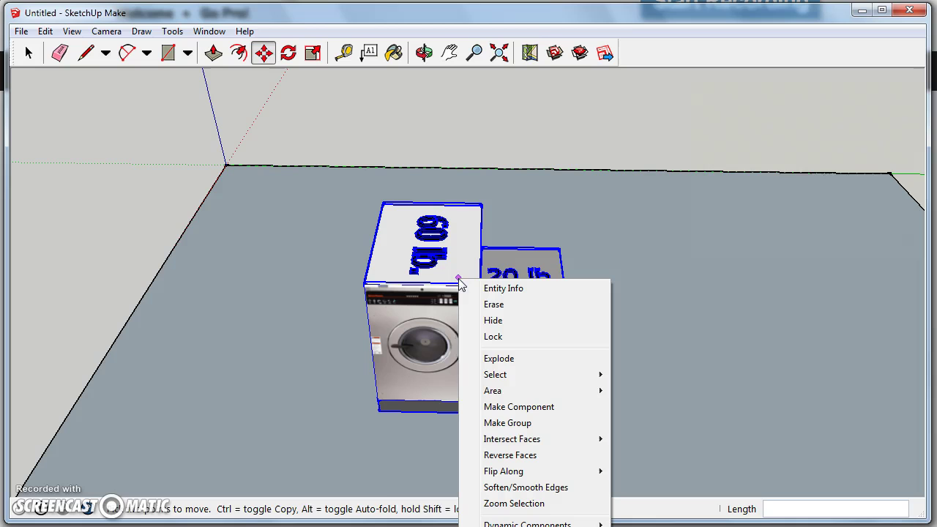
click(502, 424)
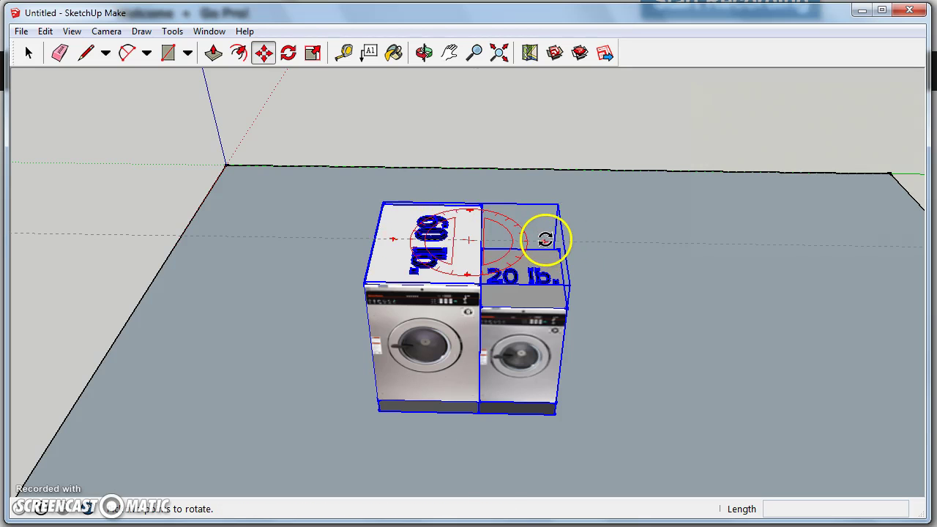
drag(545, 239, 469, 283)
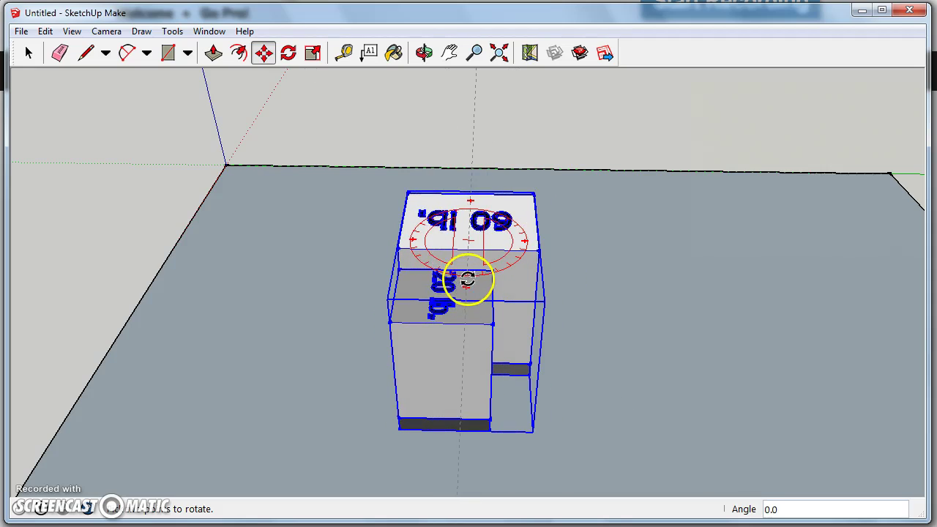
middle_drag(467, 279, 550, 234)
key(m)
scroll(440, 234, up, 6)
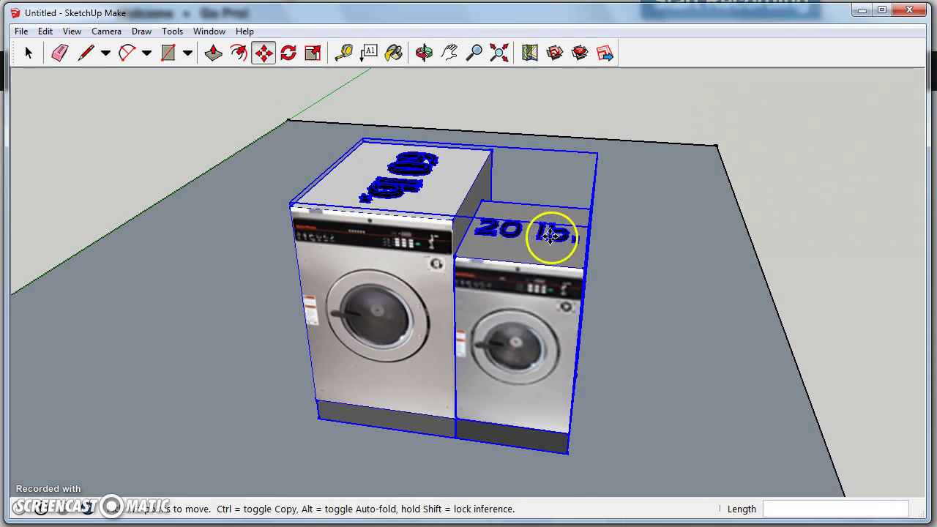
- Explode the group and confirm the 60 lb and 20 lb washers select separately
right_click(428, 232)
click(466, 322)
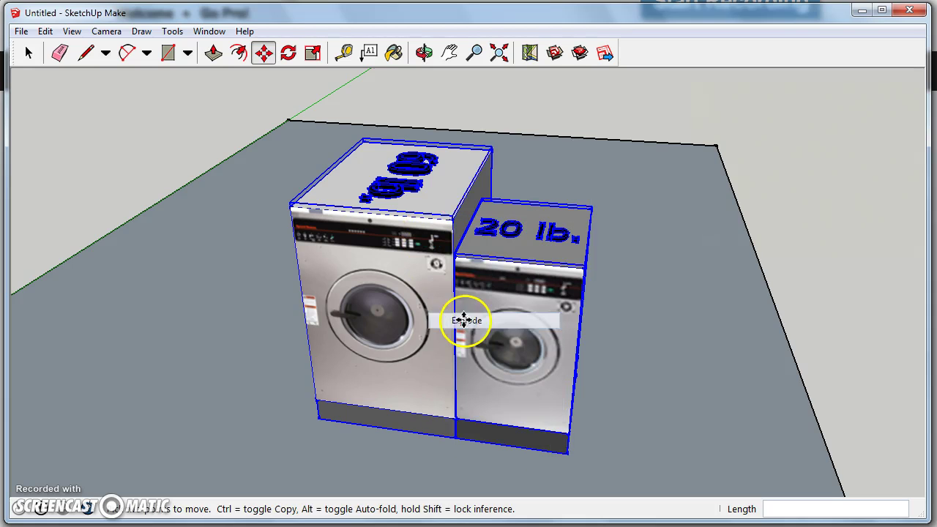
key(space)
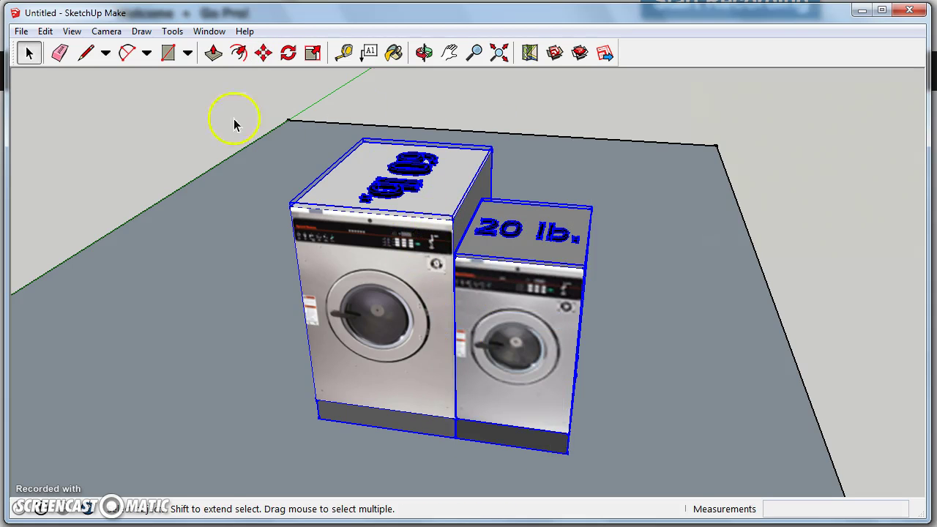
click(223, 123)
click(418, 249)
click(545, 285)
click(389, 235)
click(547, 292)
scroll(220, 315, down, 4)
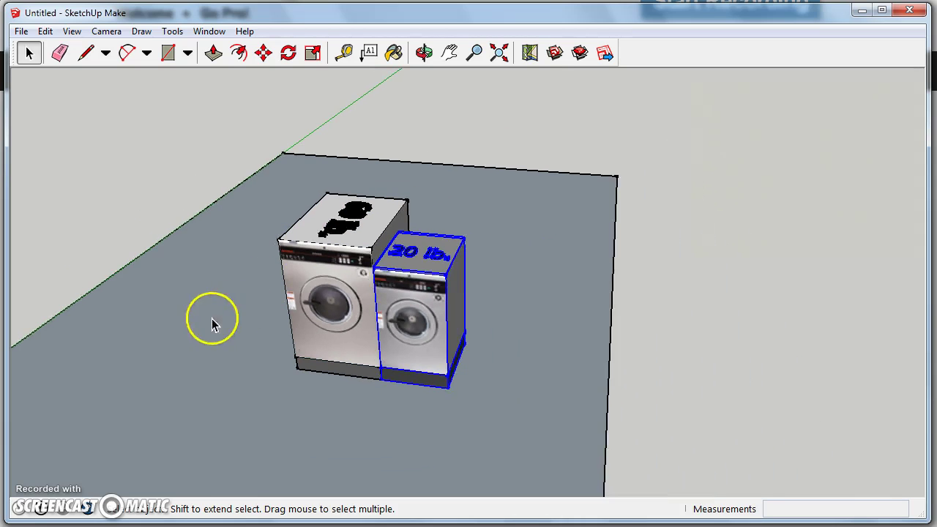
- Import '45 lb stack dryer.skp' and place it left of the washers
middle_drag(293, 331, 396, 278)
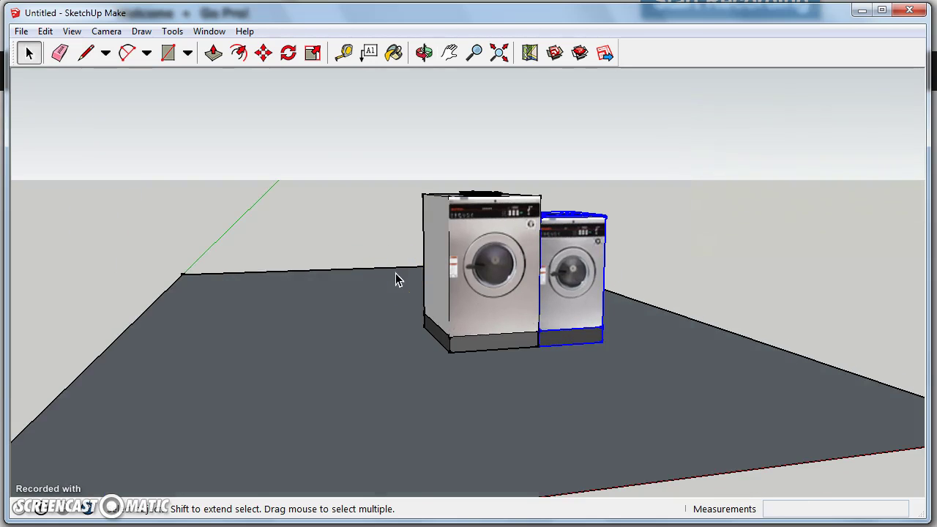
click(21, 33)
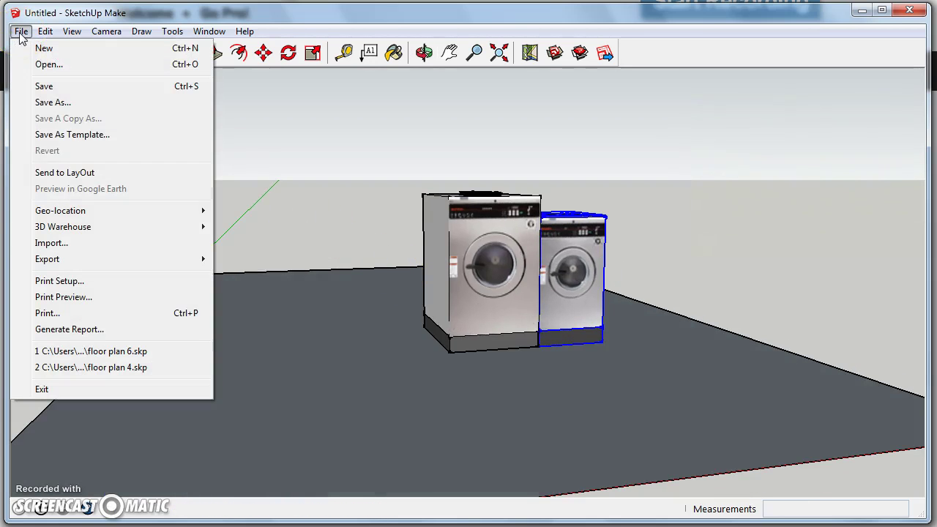
click(44, 243)
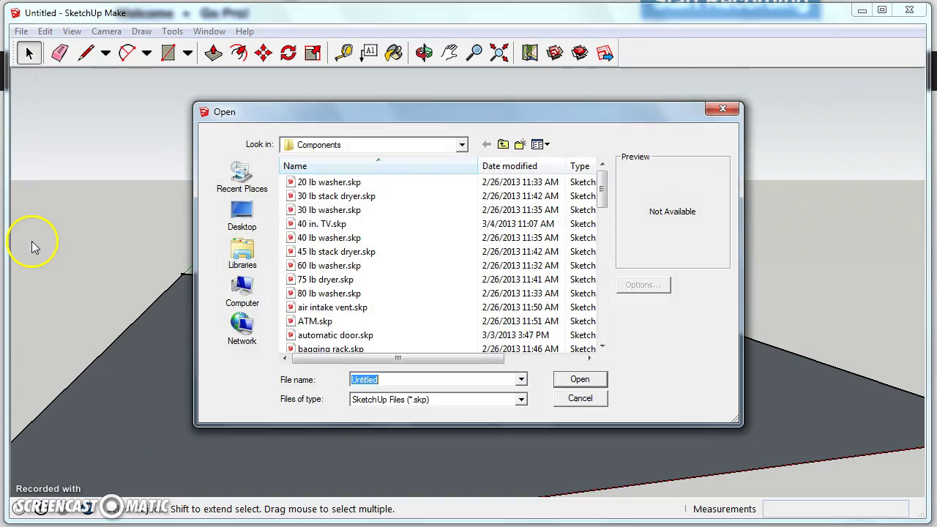
click(341, 253)
click(576, 380)
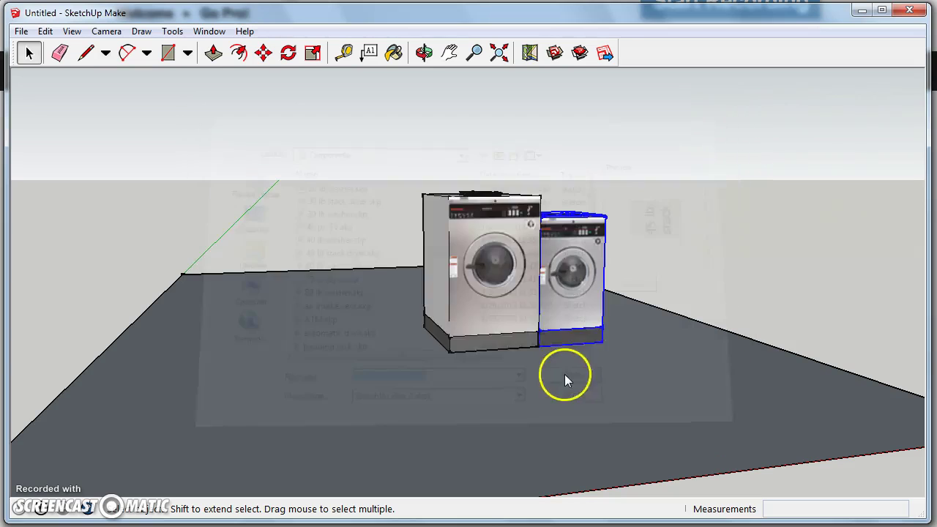
click(221, 401)
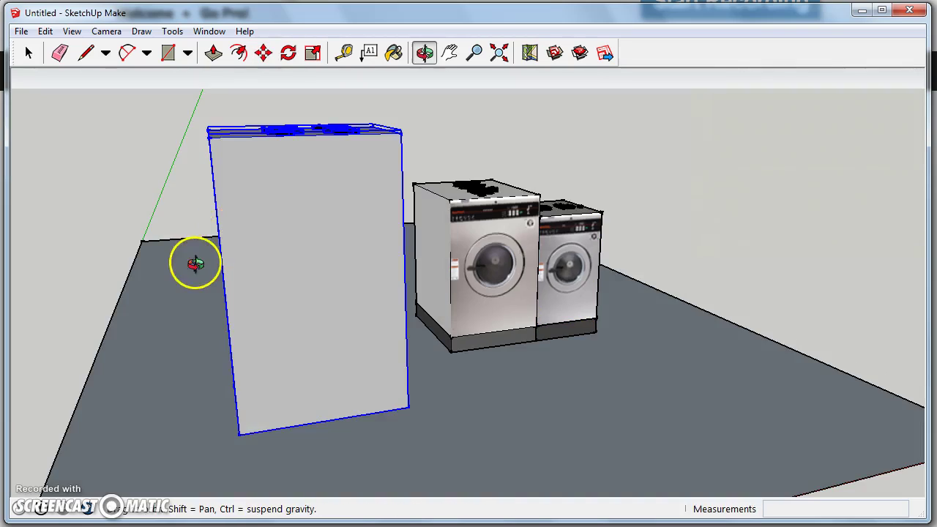
- Orbit around the stack dryer to view it alongside the two washers
middle_drag(195, 264, 376, 281)
drag(376, 282, 514, 300)
key(m)
middle_drag(494, 295, 416, 292)
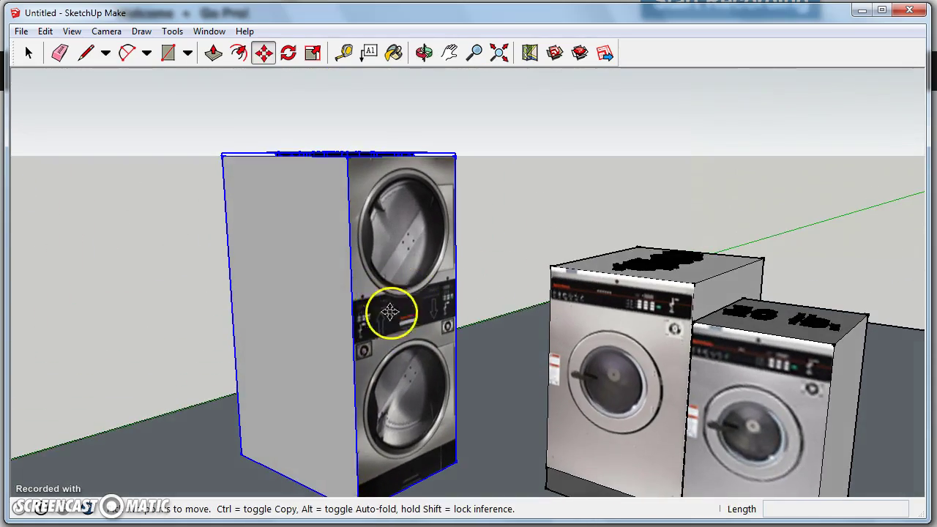
middle_drag(394, 325, 394, 289)
middle_drag(385, 238, 466, 278)
middle_drag(427, 339, 230, 318)
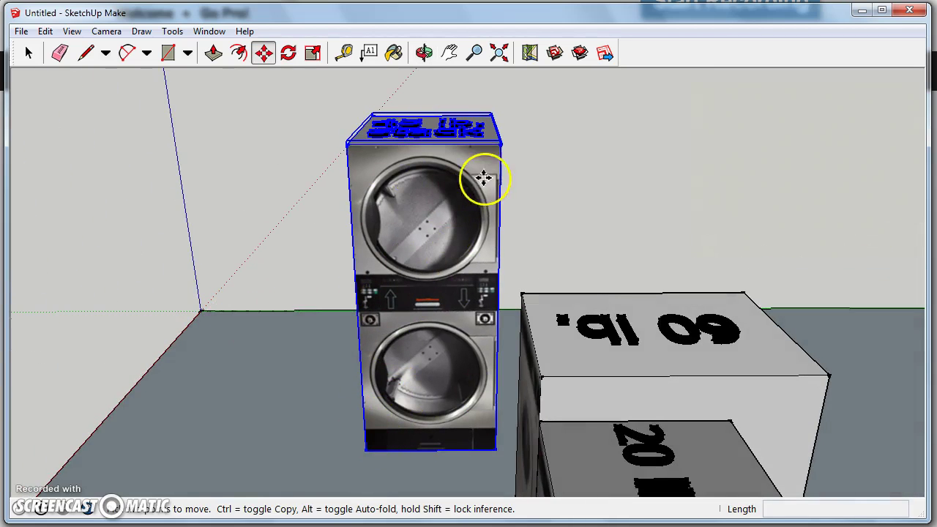
middle_drag(424, 200, 395, 278)
middle_drag(456, 288, 454, 353)
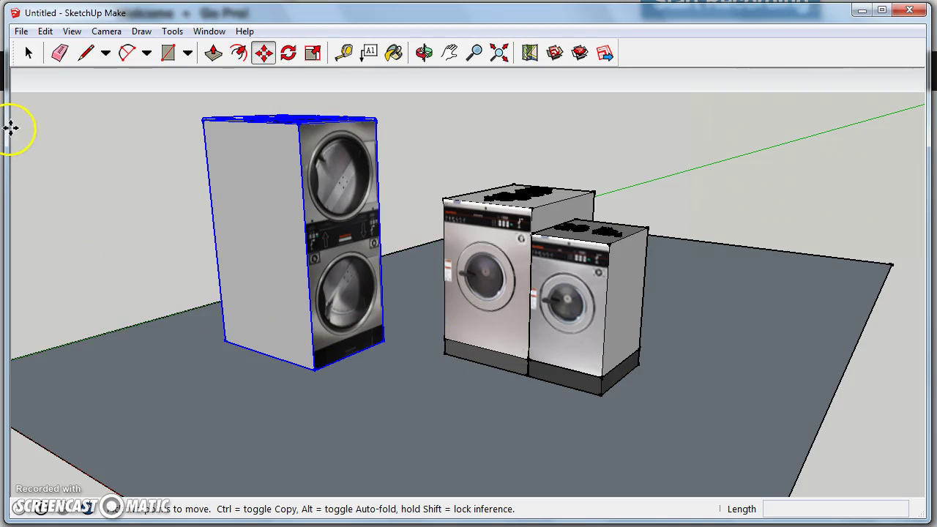
- Download the More Accurate Toilet from 3D Warehouse and confirm loading it into the model
click(21, 31)
mouse_move(86, 233)
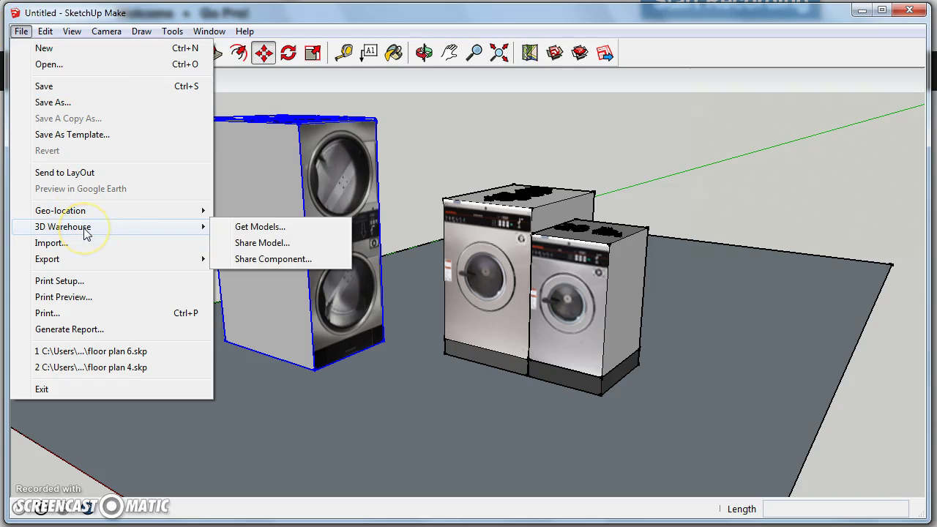
click(250, 231)
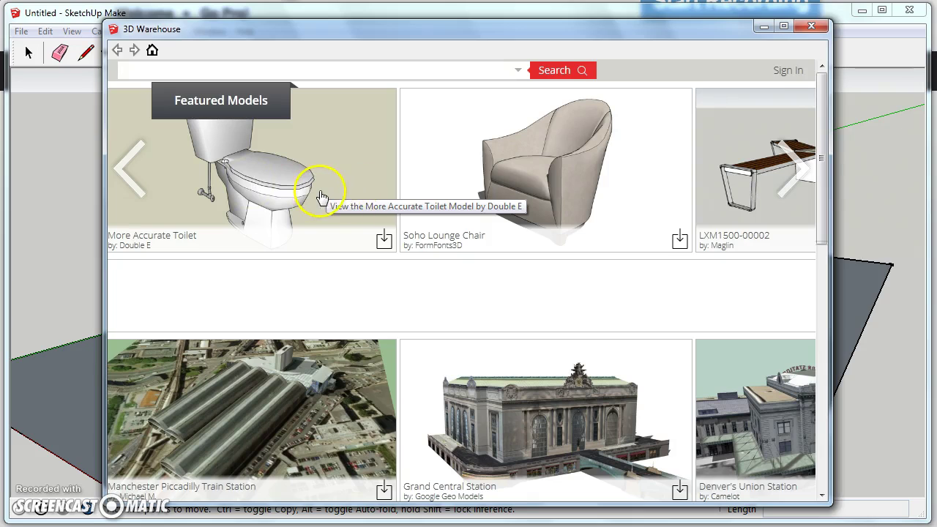
click(382, 240)
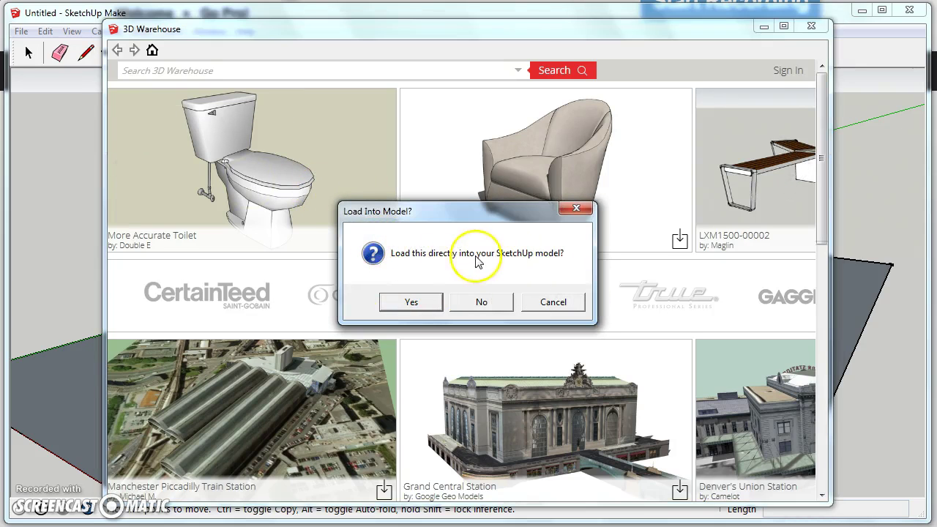
click(411, 302)
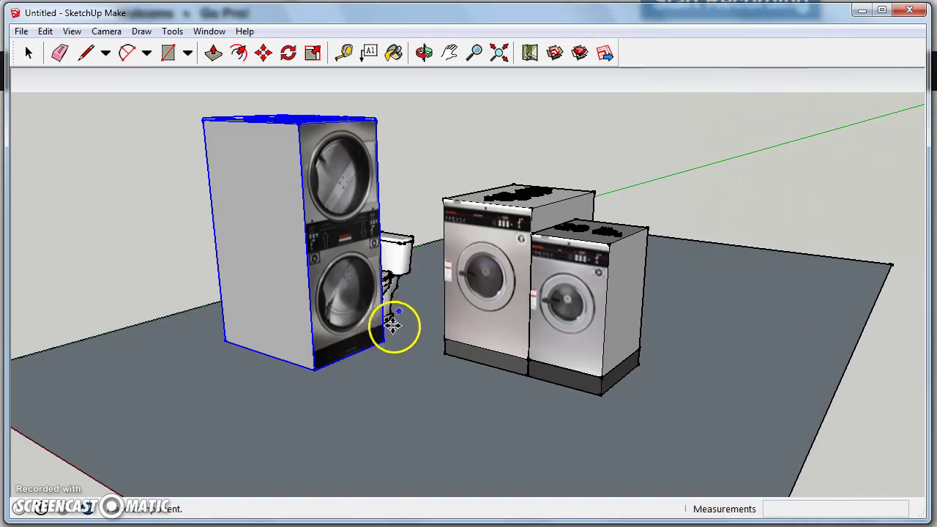
- Place the toilet beside the stack dryer and rotate it -180° to face the other way
click(385, 411)
middle_drag(387, 412, 334, 357)
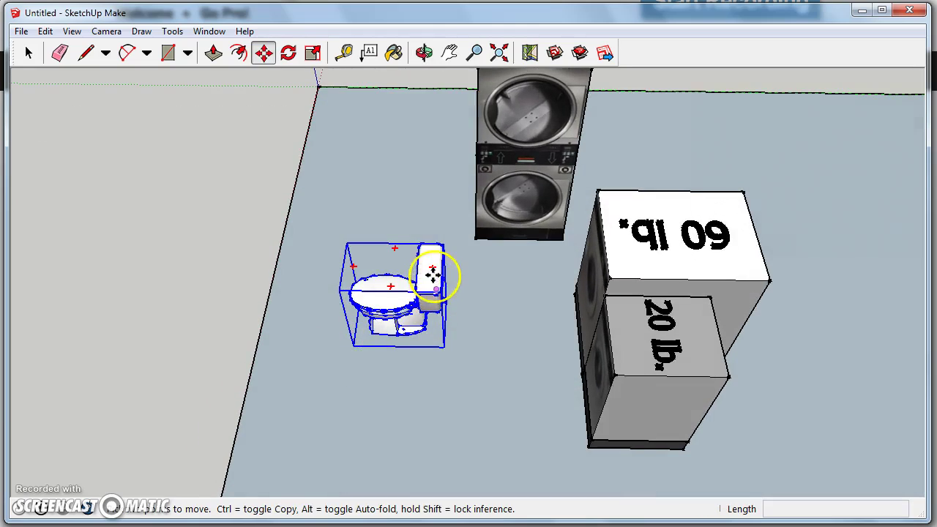
click(432, 263)
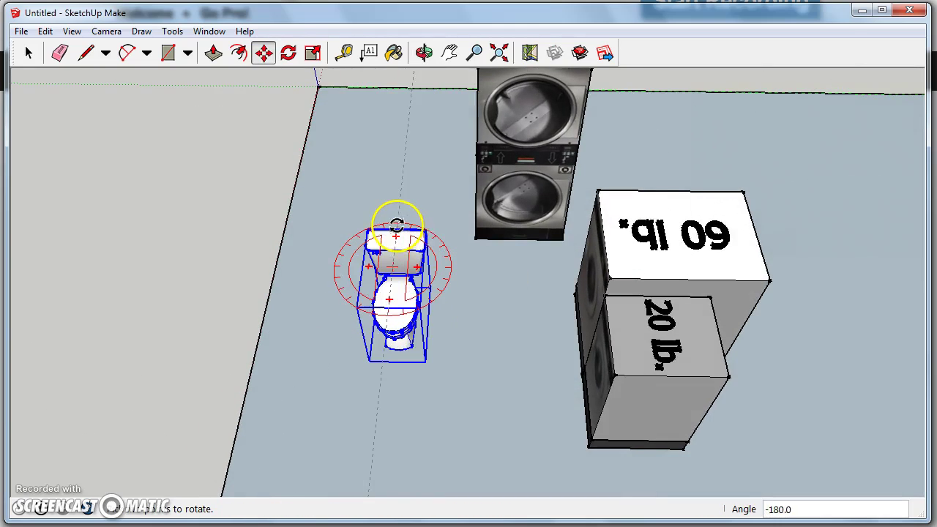
click(396, 226)
middle_drag(370, 341, 573, 322)
middle_drag(531, 402, 469, 327)
scroll(396, 326, up, 3)
middle_drag(397, 328, 367, 295)
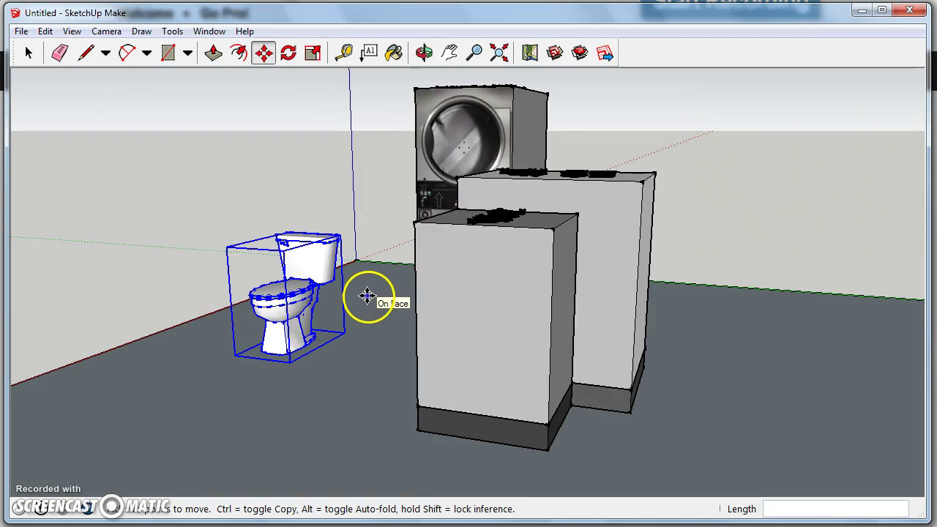